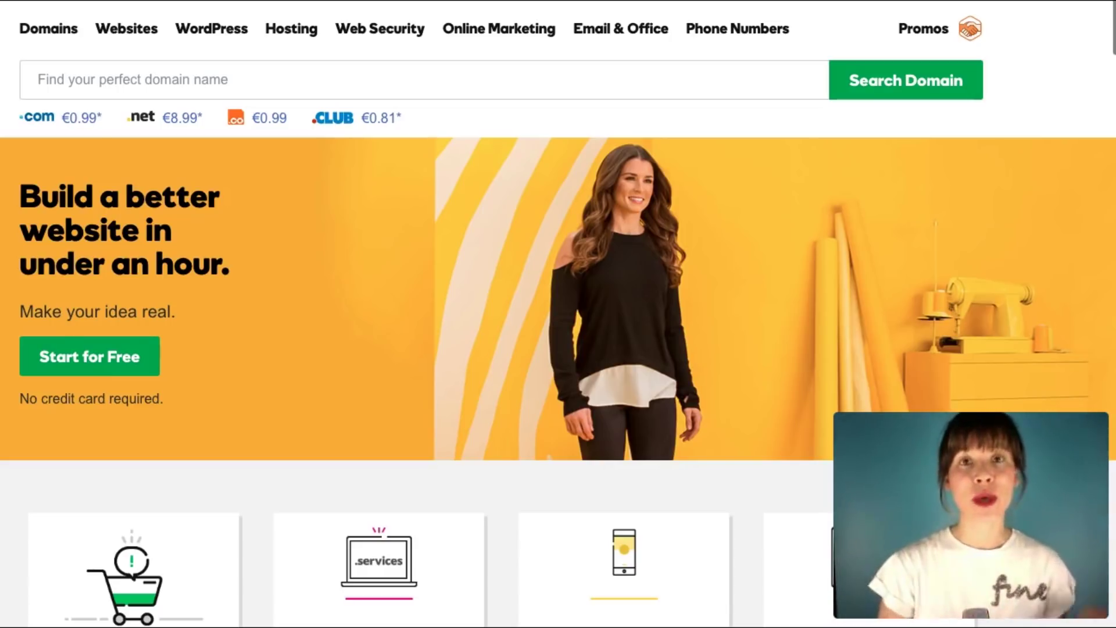
Search GoDaddy for 'themotorcrew', fixing the doubled 'e' typo in the name.
{"action": "left_click", "coordinate": [41, 74]}
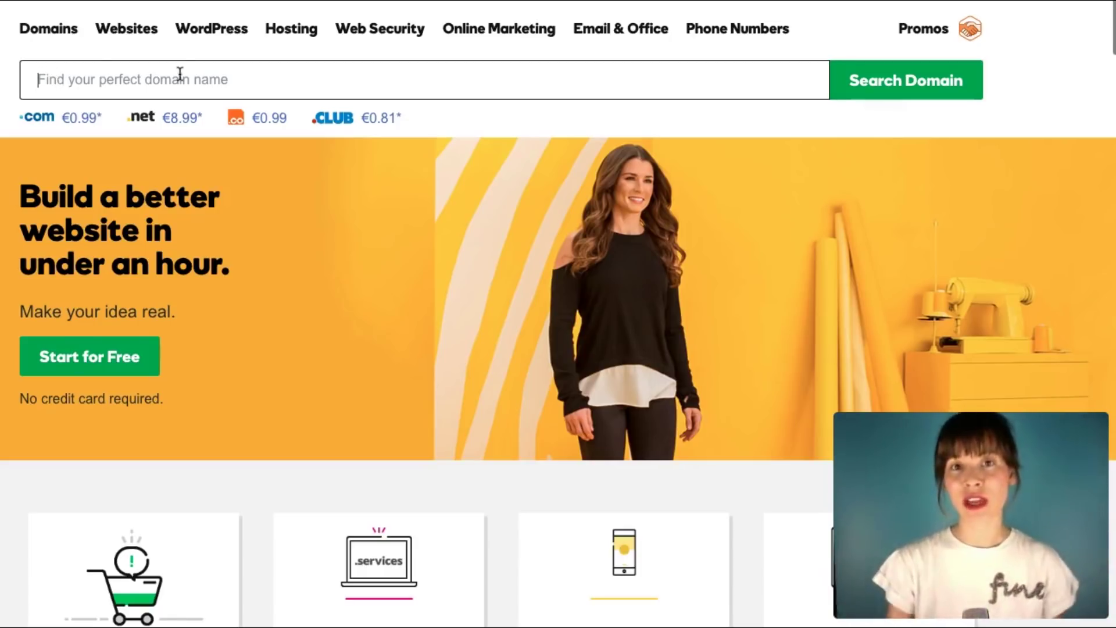
{"action": "type", "text": "t"}
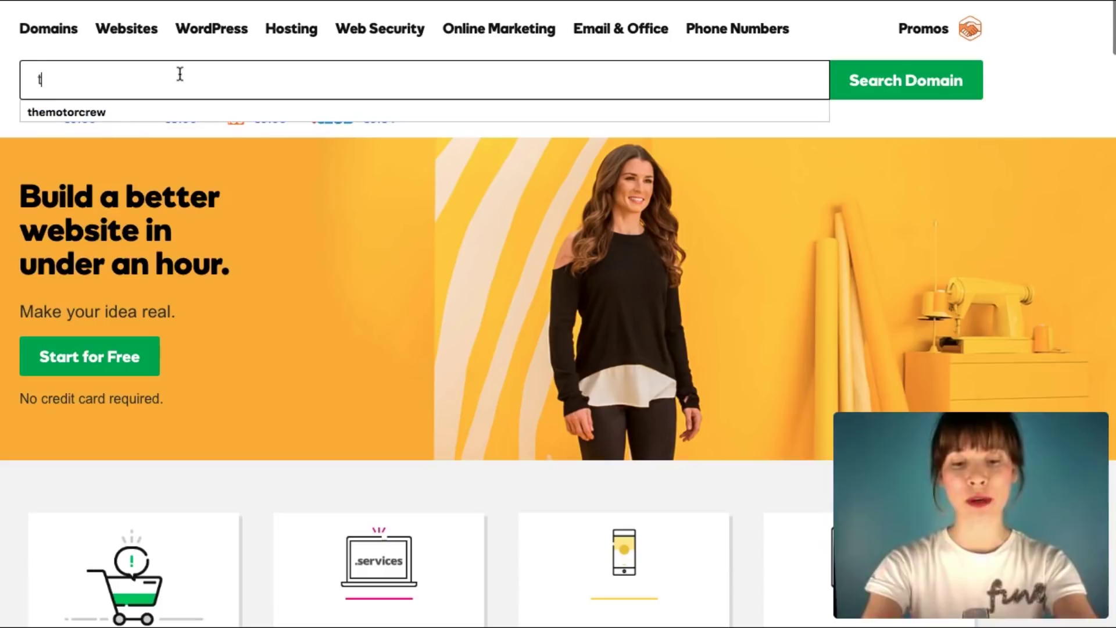
{"action": "type", "text": "hemotorcreew"}
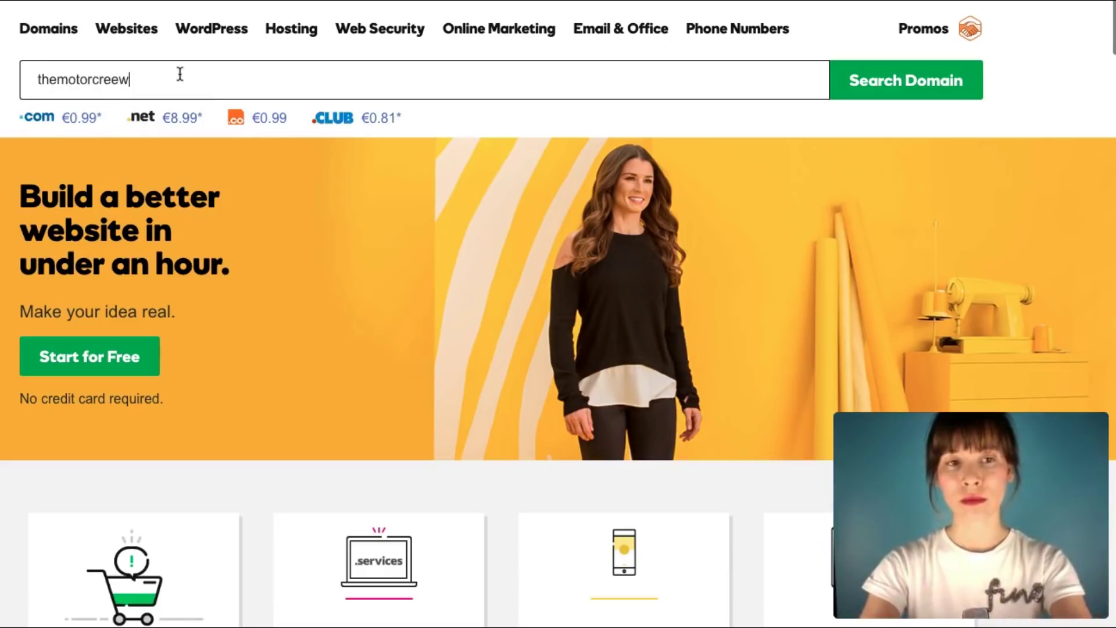
{"action": "key", "text": "Left"}
{"action": "key", "text": "Left"}
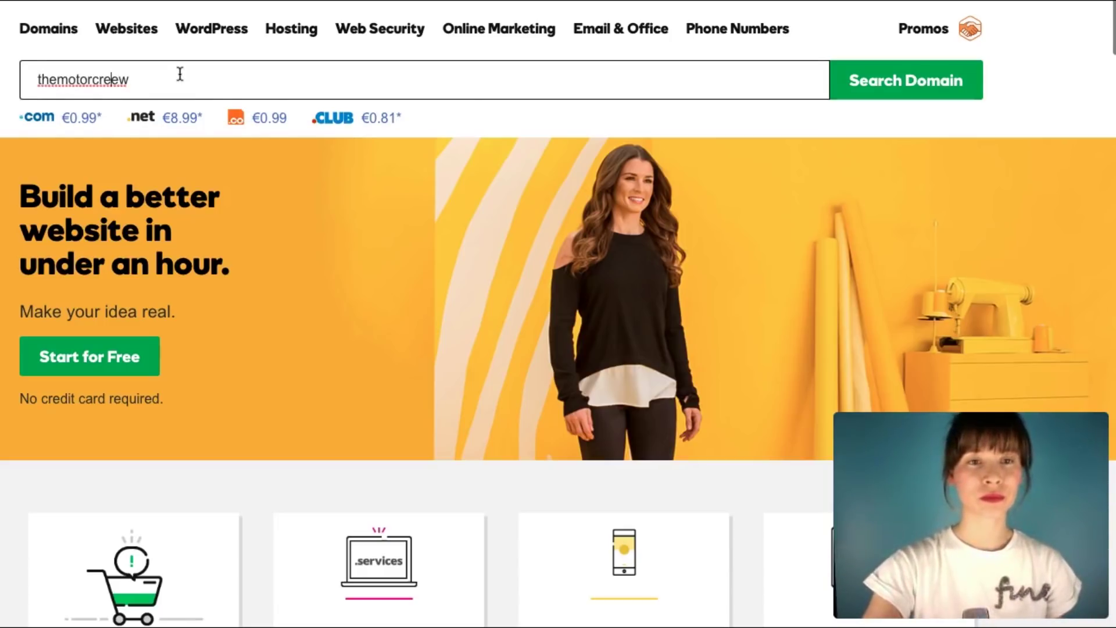
{"action": "key", "text": "BackSpace"}
{"action": "scroll", "coordinate": [181, 73], "scroll_direction": "down", "scroll_amount": 20}
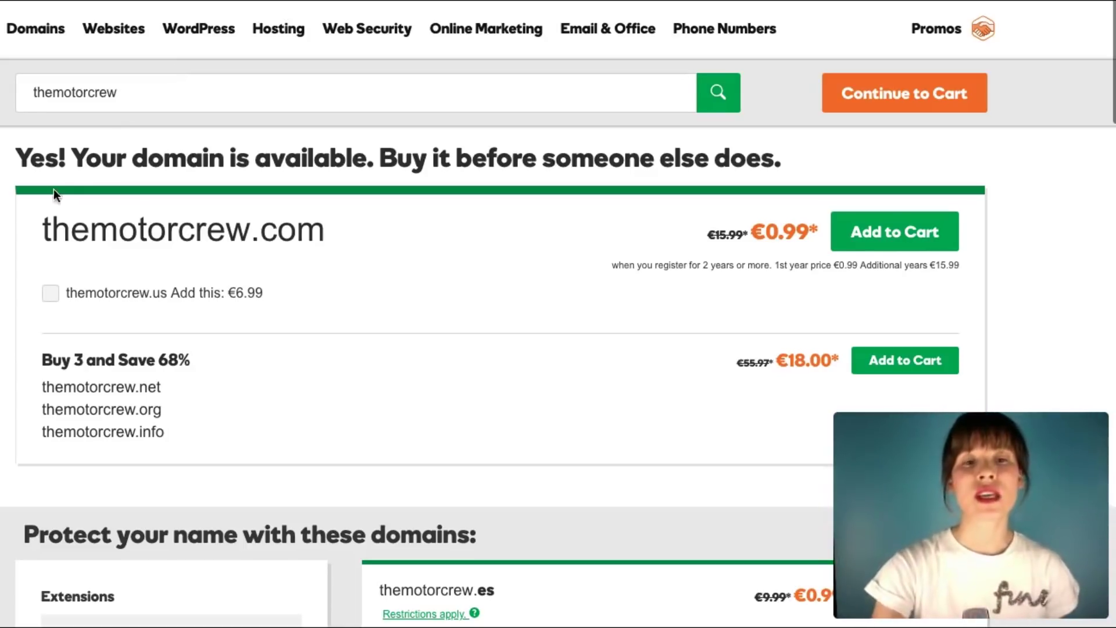
Review the themotorcrew.com result and browse the other extension options.
{"action": "left_click_drag", "start_coordinate": [252, 231], "coordinate": [340, 236]}
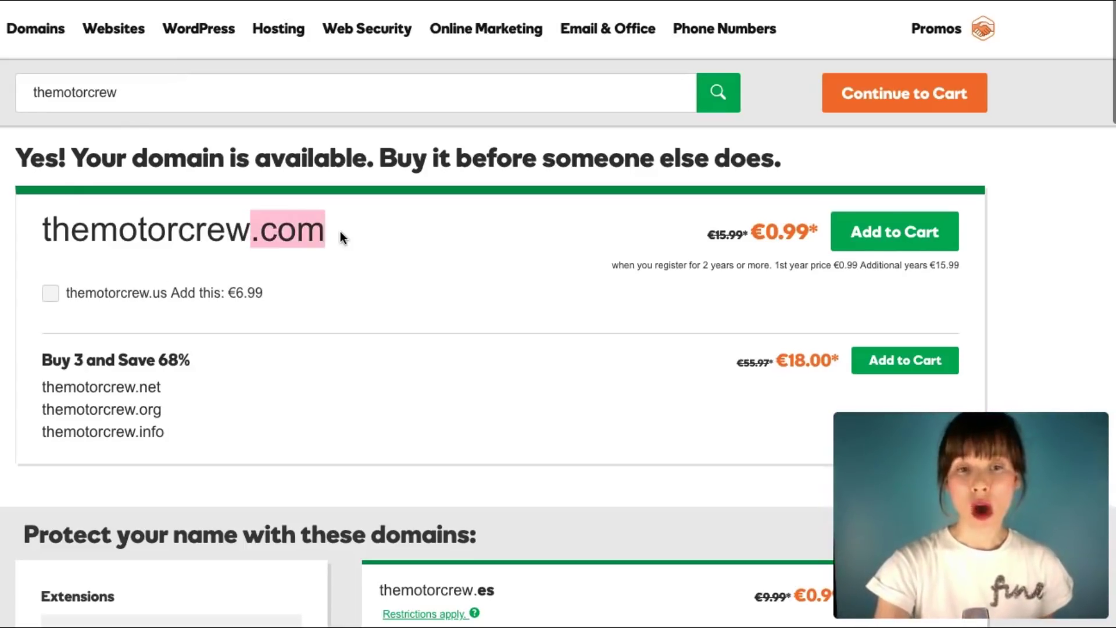
{"action": "left_click", "coordinate": [376, 255]}
{"action": "scroll", "coordinate": [374, 265], "scroll_direction": "down", "scroll_amount": 3}
{"action": "scroll", "coordinate": [374, 270], "scroll_direction": "down", "scroll_amount": 1}
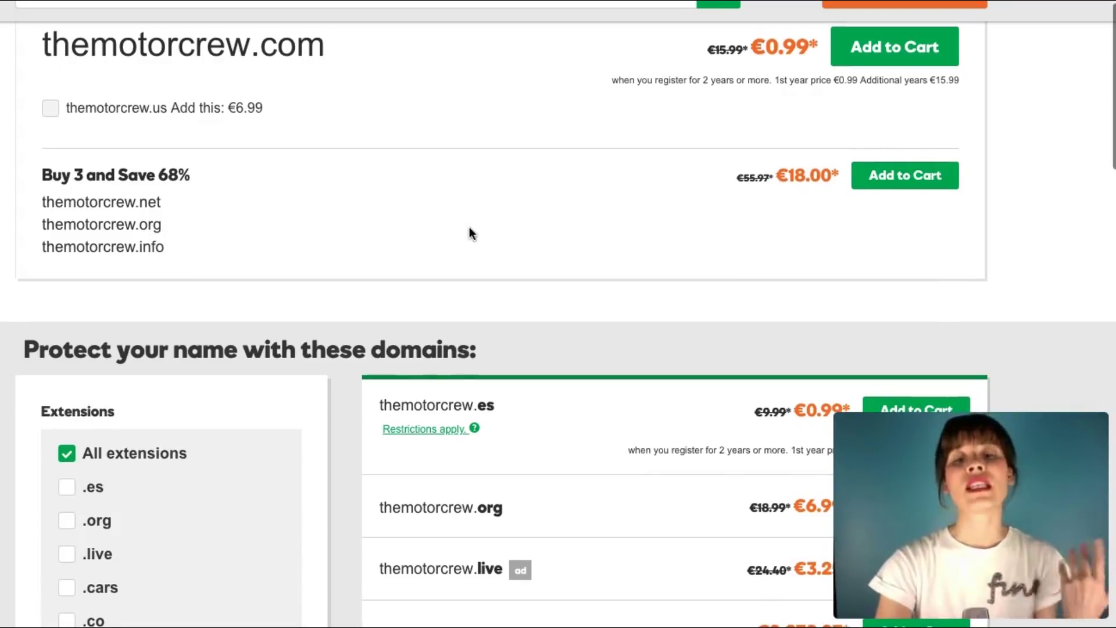
{"action": "scroll", "coordinate": [469, 226], "scroll_direction": "down", "scroll_amount": 5}
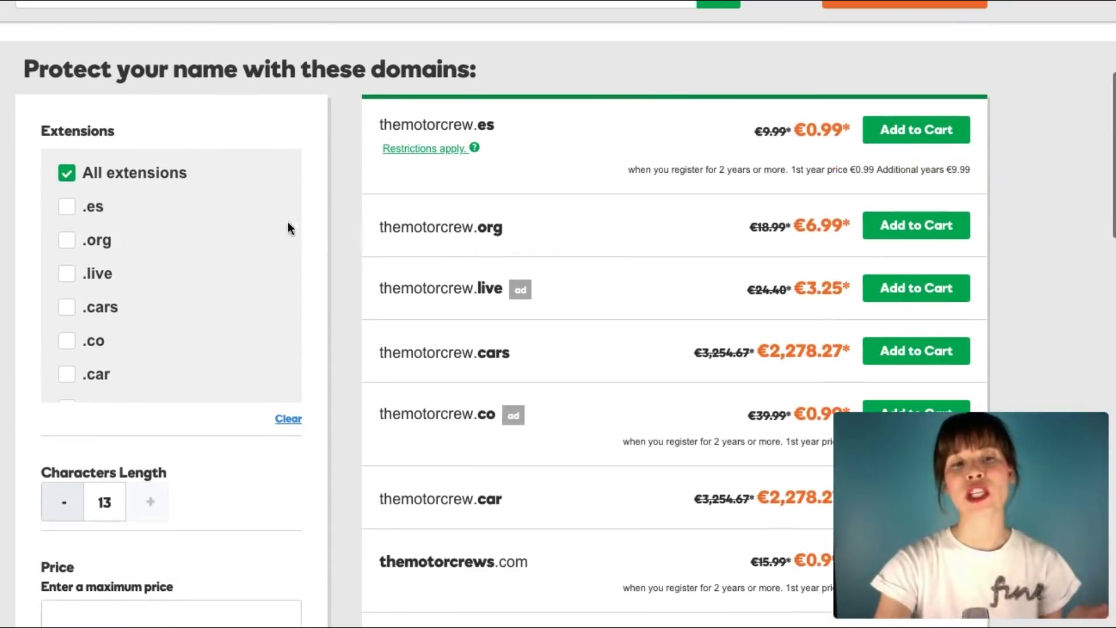
{"action": "scroll", "coordinate": [235, 254], "scroll_direction": "down", "scroll_amount": 5}
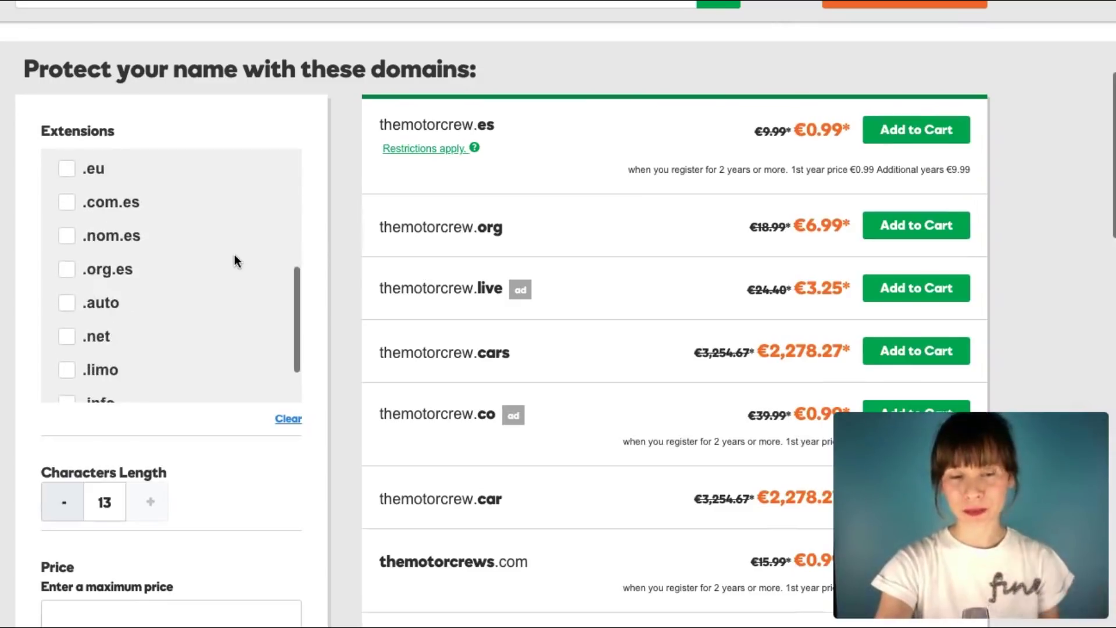
{"action": "scroll", "coordinate": [235, 255], "scroll_direction": "down", "scroll_amount": 1}
{"action": "scroll", "coordinate": [235, 256], "scroll_direction": "up", "scroll_amount": 5}
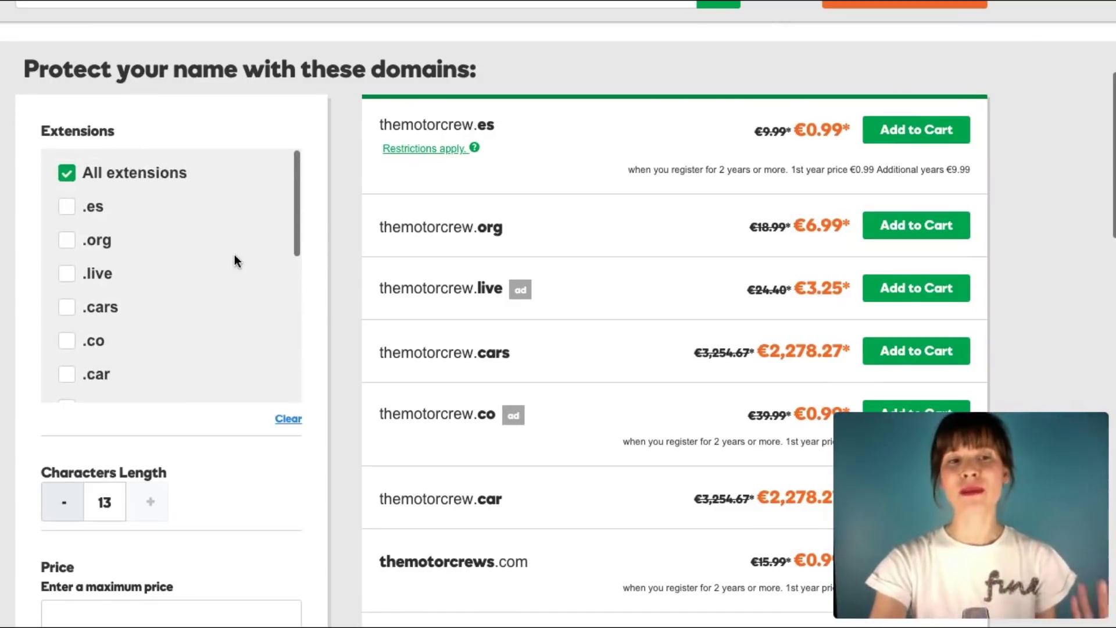
{"action": "scroll", "coordinate": [211, 277], "scroll_direction": "down", "scroll_amount": 3}
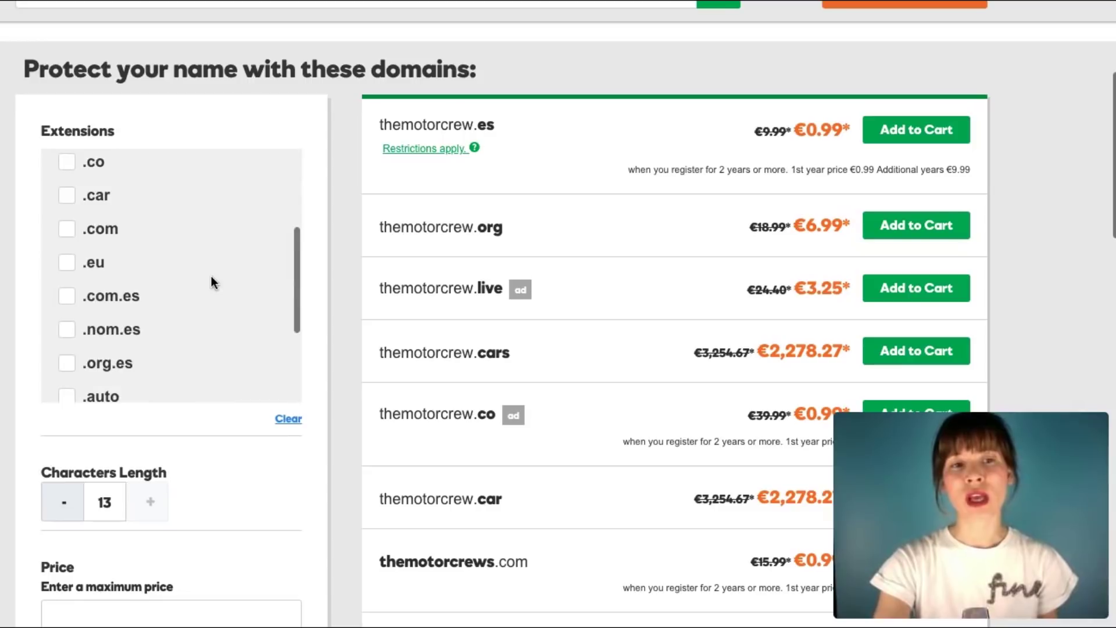
{"action": "scroll", "coordinate": [211, 279], "scroll_direction": "down", "scroll_amount": 1}
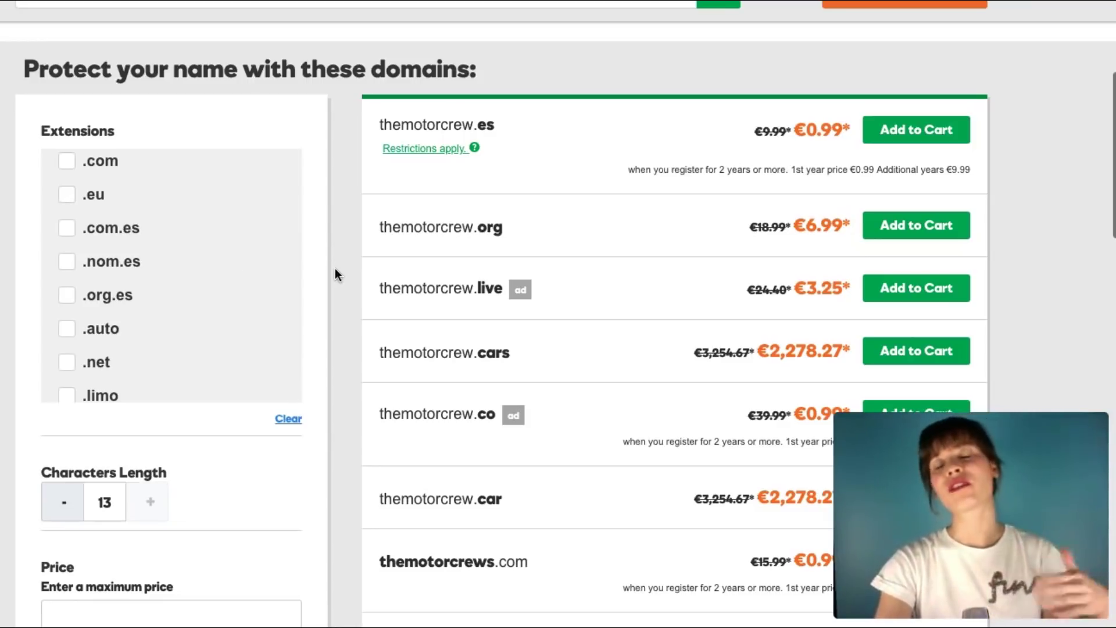
{"action": "scroll", "coordinate": [335, 267], "scroll_direction": "up", "scroll_amount": 8}
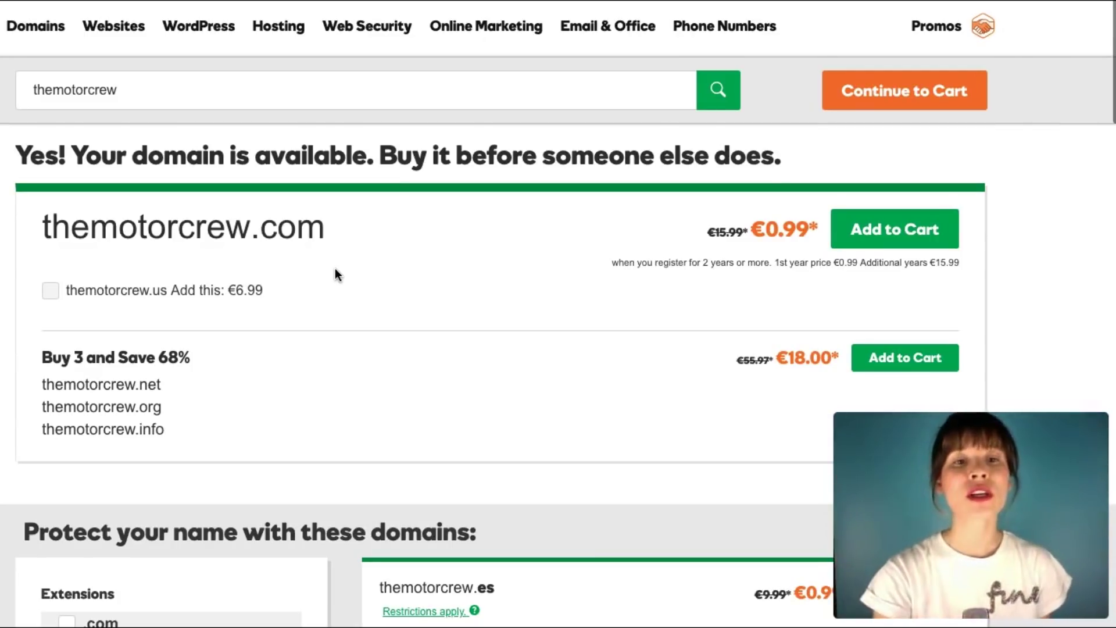
Add themotorcrew.com to the cart and continue to the cart.
{"action": "left_click", "coordinate": [886, 249]}
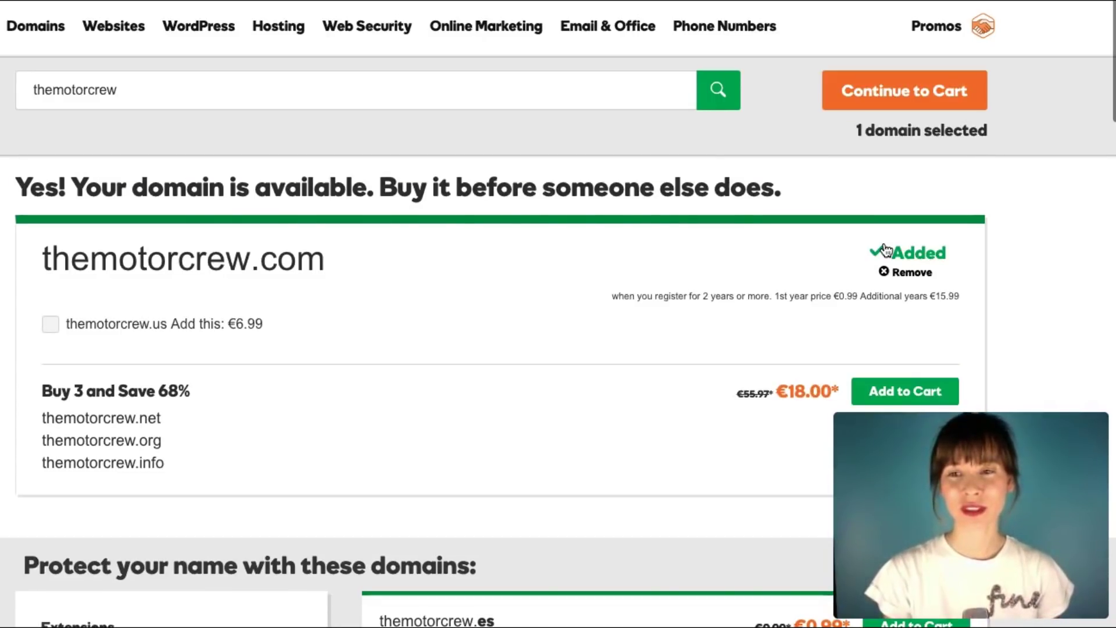
{"action": "scroll", "coordinate": [885, 248], "scroll_direction": "down", "scroll_amount": 1}
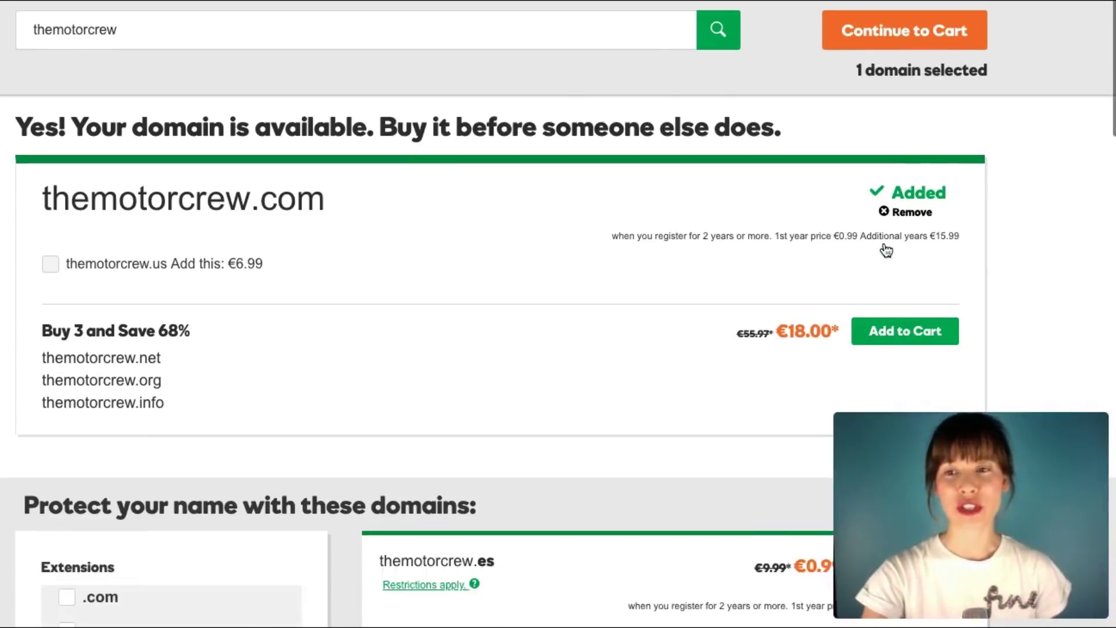
{"action": "scroll", "coordinate": [885, 249], "scroll_direction": "up", "scroll_amount": 1}
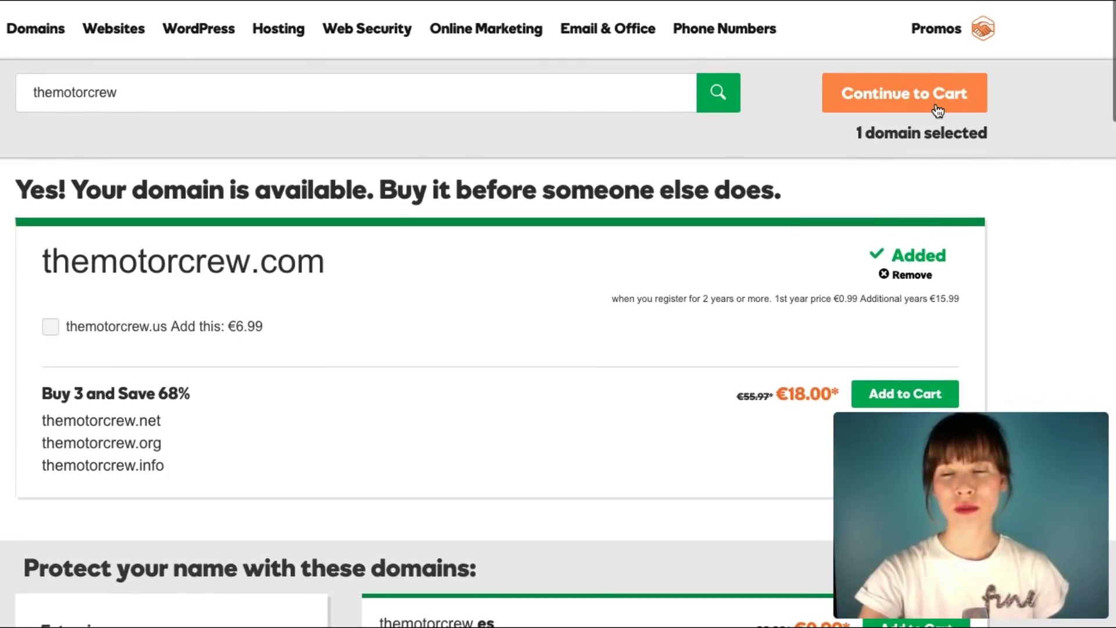
{"action": "left_click", "coordinate": [937, 111]}
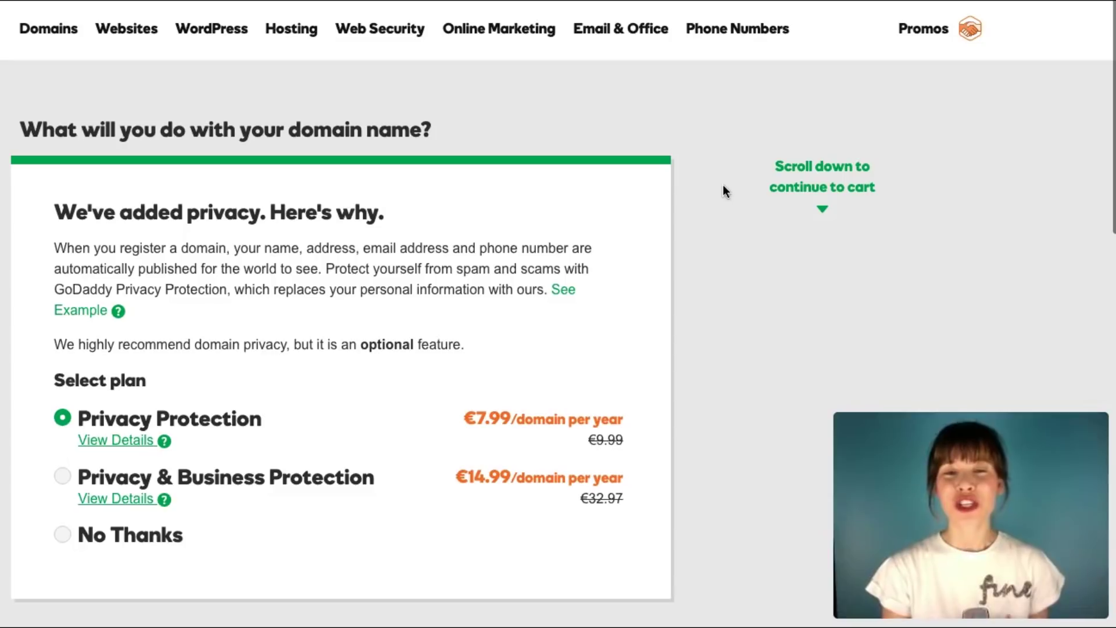
Decline Privacy Protection and the matching email address, then confirm these domain options.
{"action": "scroll", "coordinate": [723, 184], "scroll_direction": "down", "scroll_amount": 2}
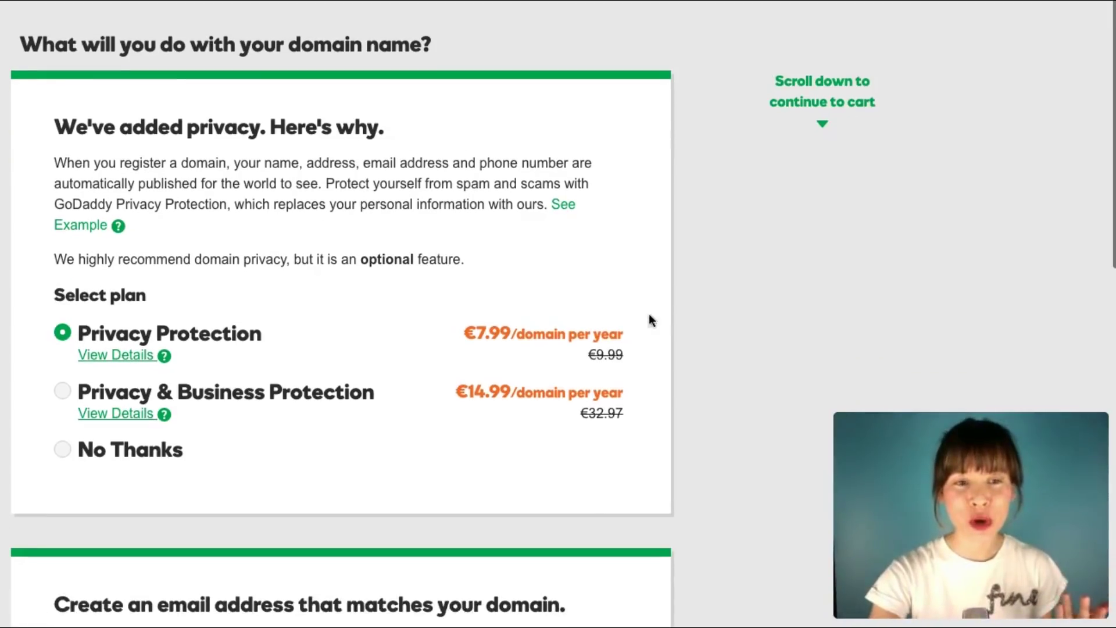
{"action": "scroll", "coordinate": [88, 349], "scroll_direction": "down", "scroll_amount": 3}
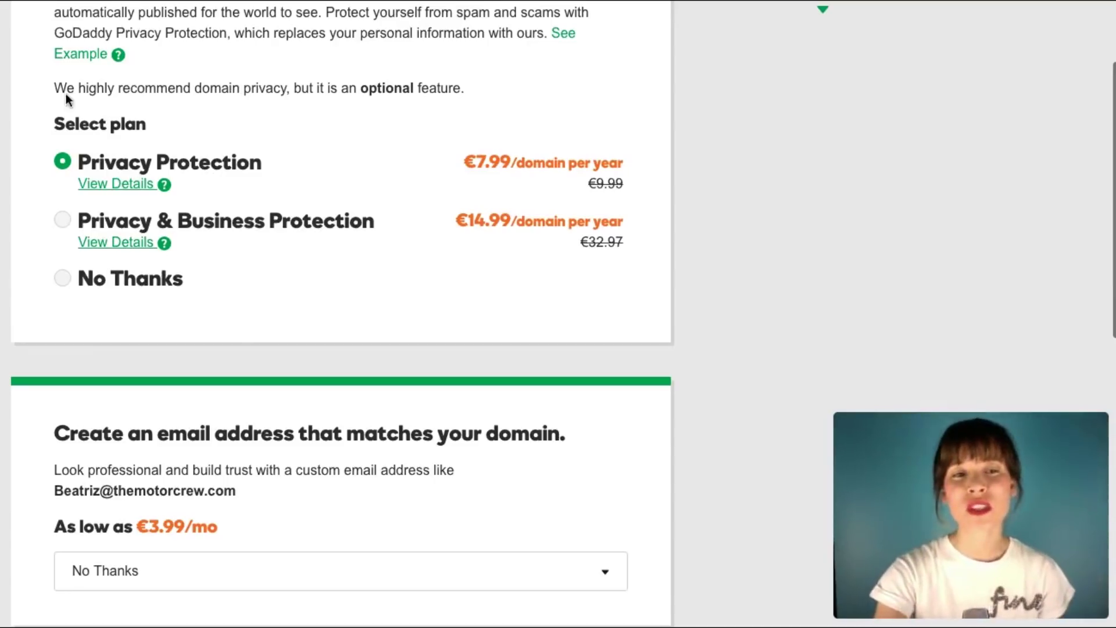
{"action": "left_click", "coordinate": [63, 279]}
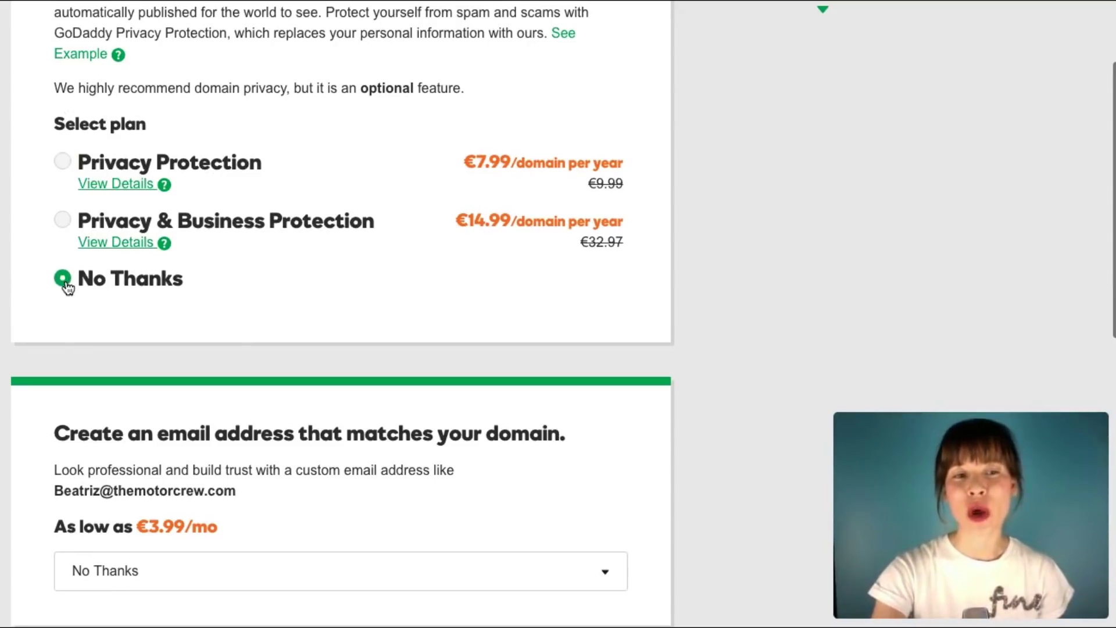
{"action": "scroll", "coordinate": [9, 261], "scroll_direction": "up", "scroll_amount": 1}
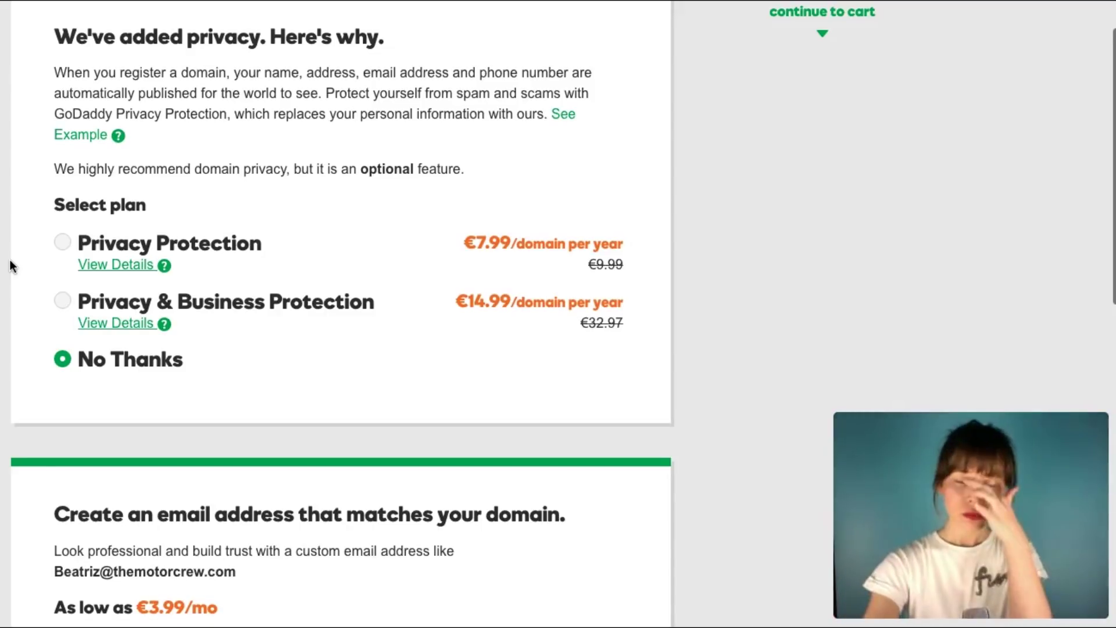
{"action": "scroll", "coordinate": [10, 265], "scroll_direction": "down", "scroll_amount": 5}
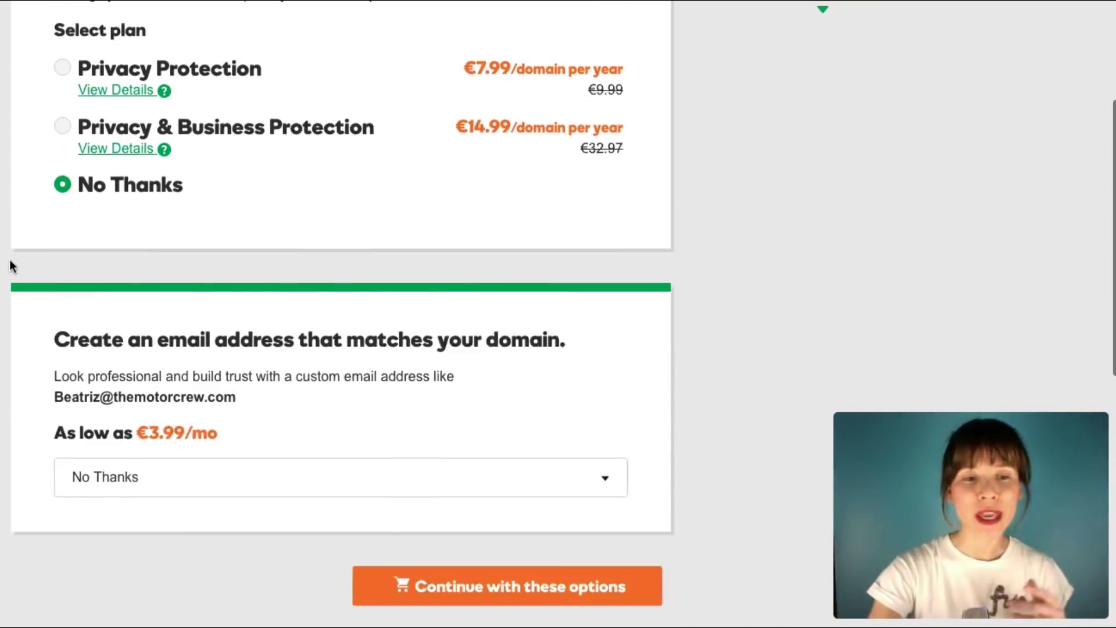
{"action": "scroll", "coordinate": [10, 265], "scroll_direction": "up", "scroll_amount": 4}
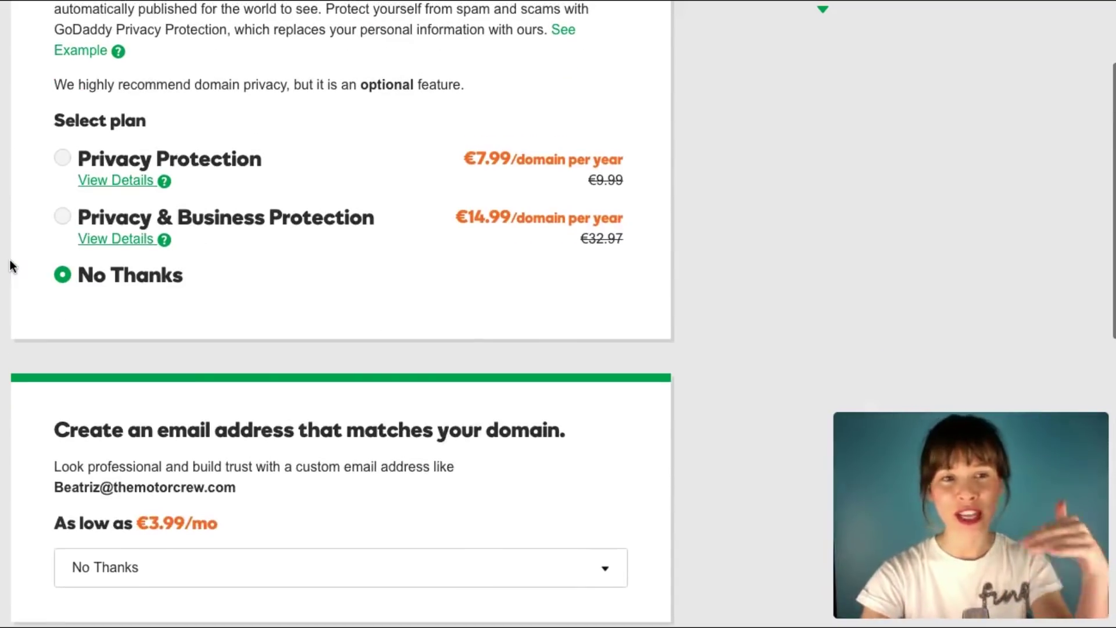
{"action": "scroll", "coordinate": [11, 265], "scroll_direction": "up", "scroll_amount": 4}
{"action": "scroll", "coordinate": [10, 266], "scroll_direction": "down", "scroll_amount": 4}
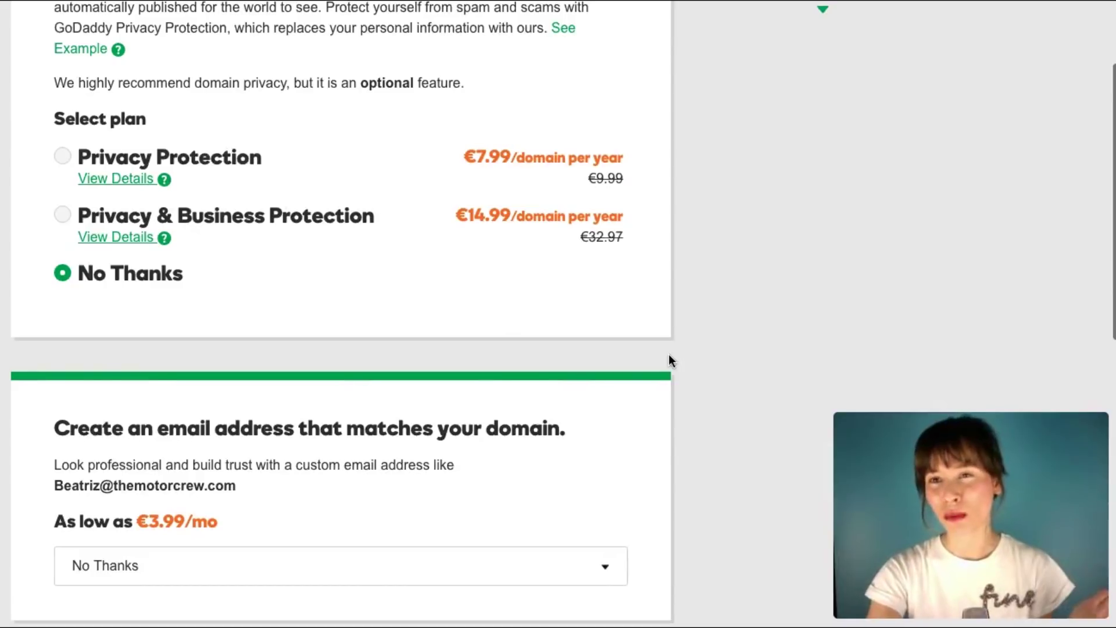
{"action": "scroll", "coordinate": [669, 354], "scroll_direction": "down", "scroll_amount": 4}
{"action": "scroll", "coordinate": [669, 354], "scroll_direction": "up", "scroll_amount": 3}
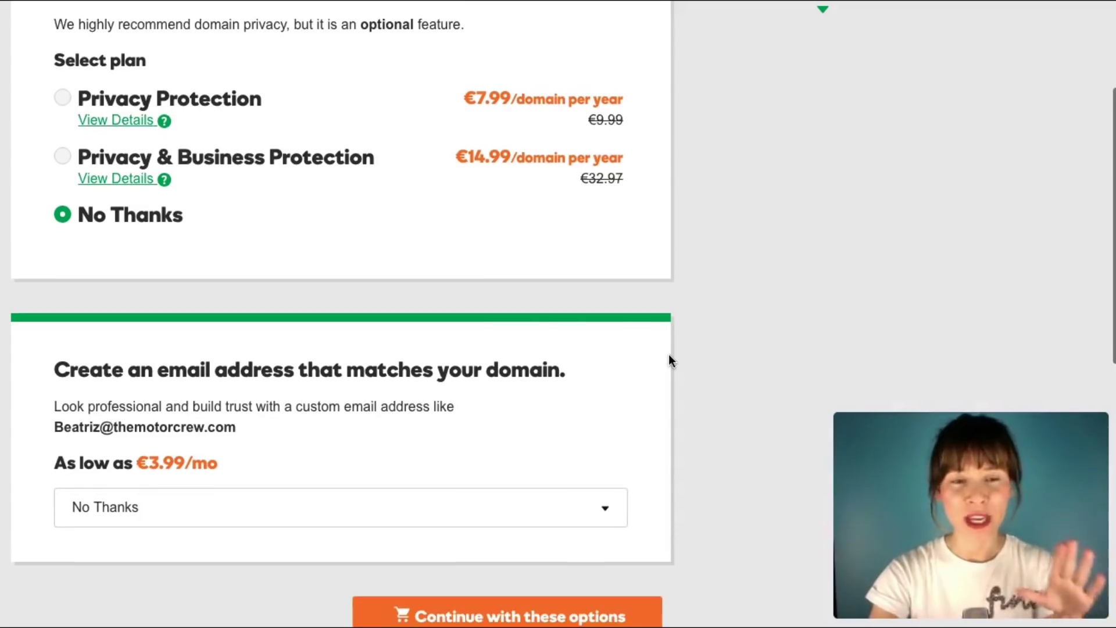
{"action": "scroll", "coordinate": [669, 355], "scroll_direction": "up", "scroll_amount": 1}
{"action": "scroll", "coordinate": [669, 354], "scroll_direction": "down", "scroll_amount": 2}
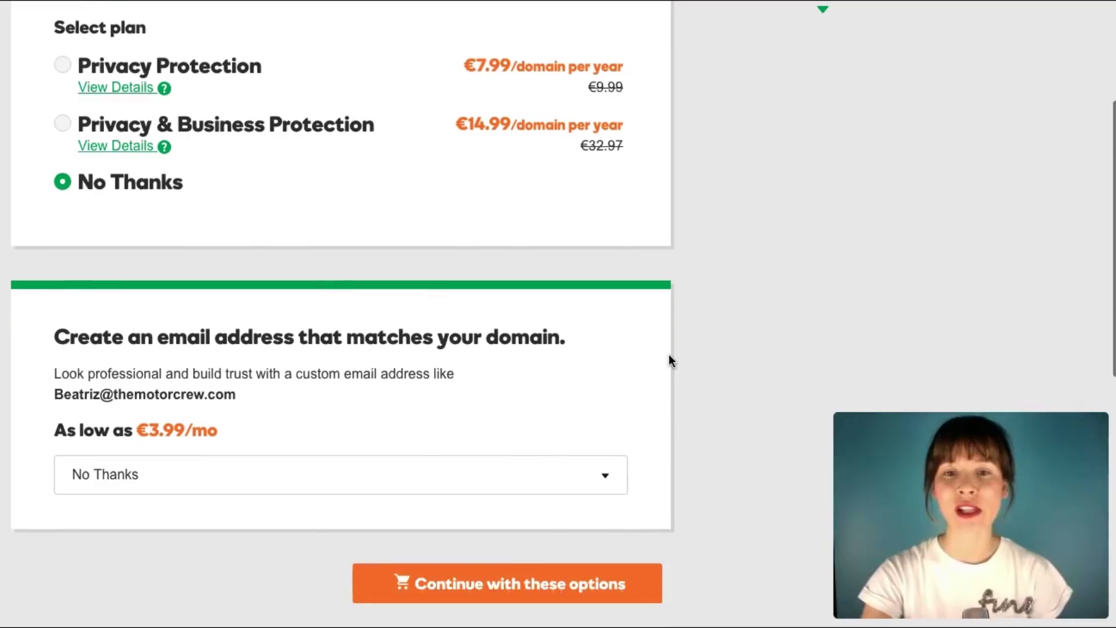
{"action": "scroll", "coordinate": [669, 359], "scroll_direction": "down", "scroll_amount": 2}
{"action": "left_click", "coordinate": [557, 465]}
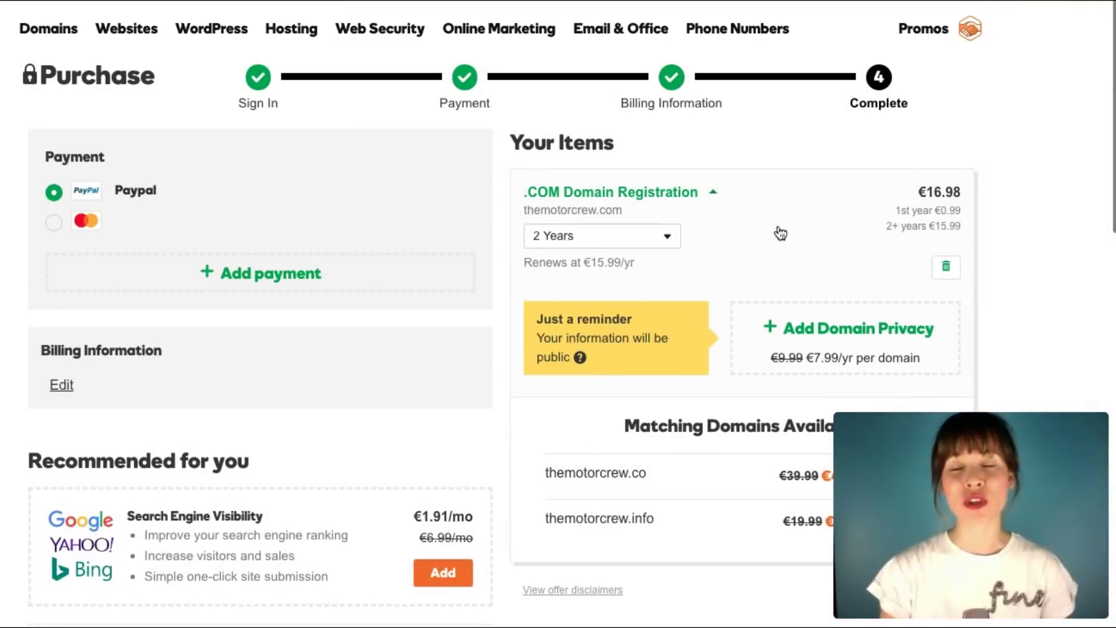
Change the .COM registration term from 2 years to 1 Year at €9.99.
{"action": "left_click", "coordinate": [670, 235]}
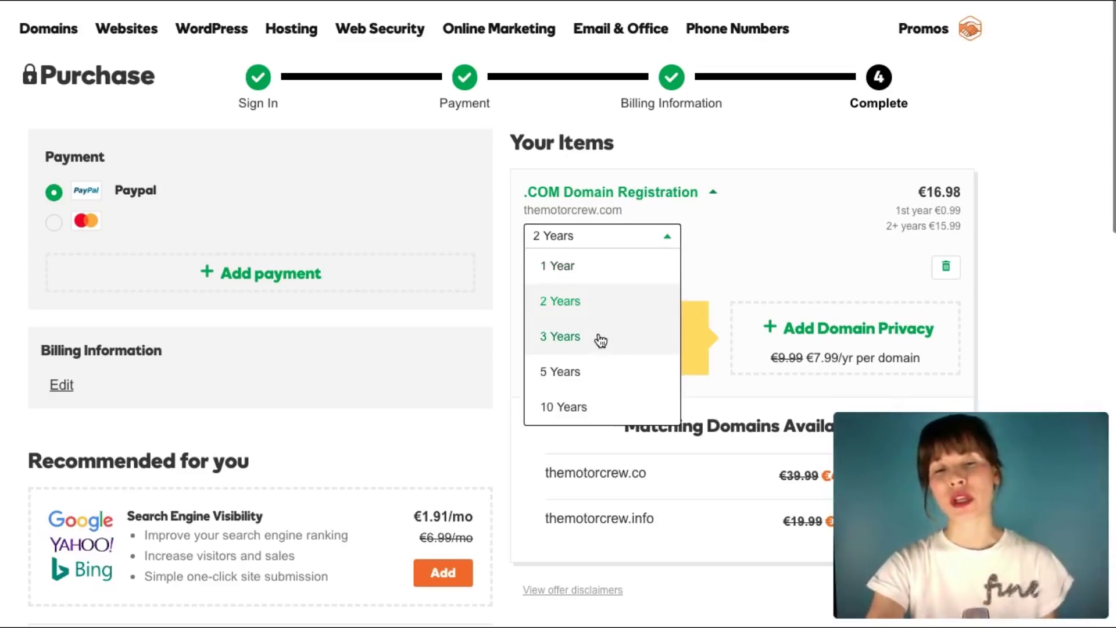
{"action": "left_click", "coordinate": [582, 269]}
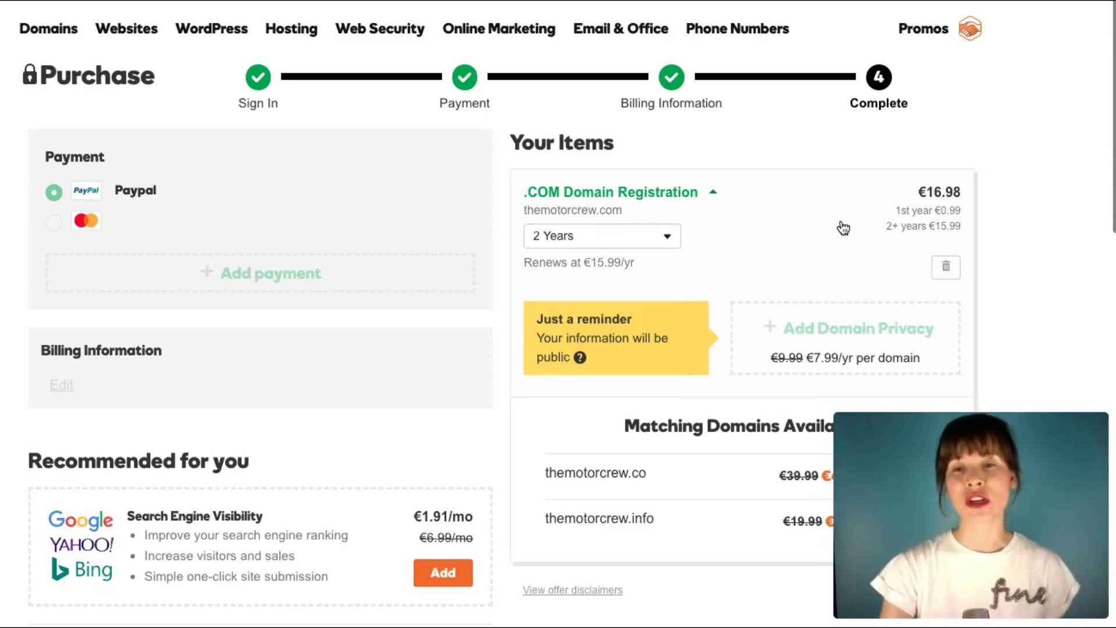
{"action": "left_click", "coordinate": [674, 237]}
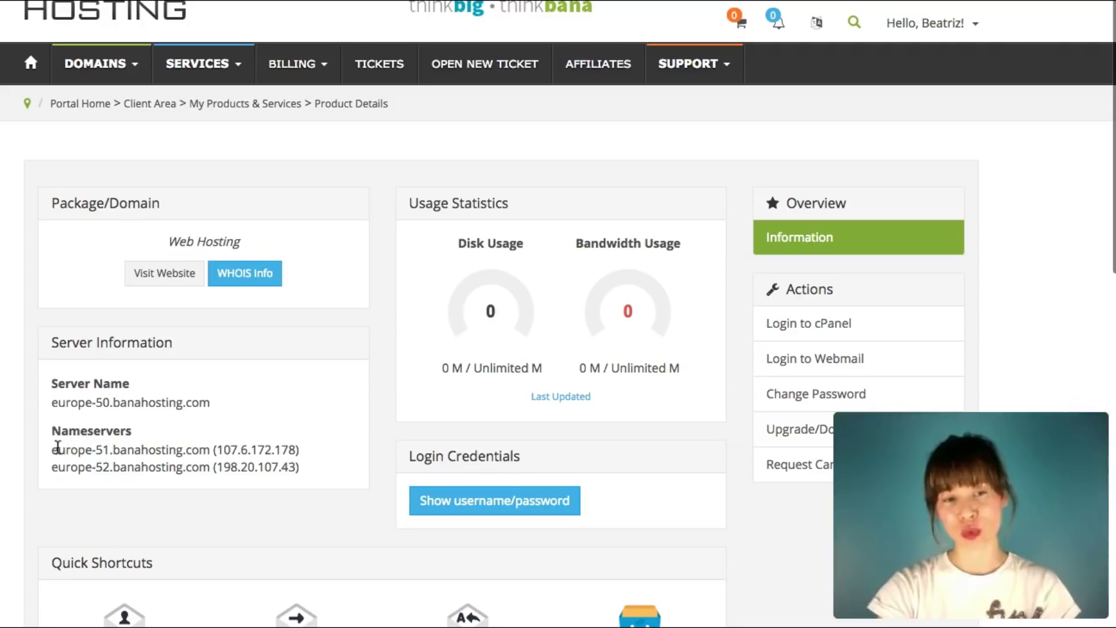
{"action": "mouse_move", "coordinate": [51, 451]}
{"action": "left_mouse_down"}
{"action": "mouse_move", "coordinate": [200, 452]}
{"action": "mouse_move", "coordinate": [54, 454]}
{"action": "left_mouse_up"}
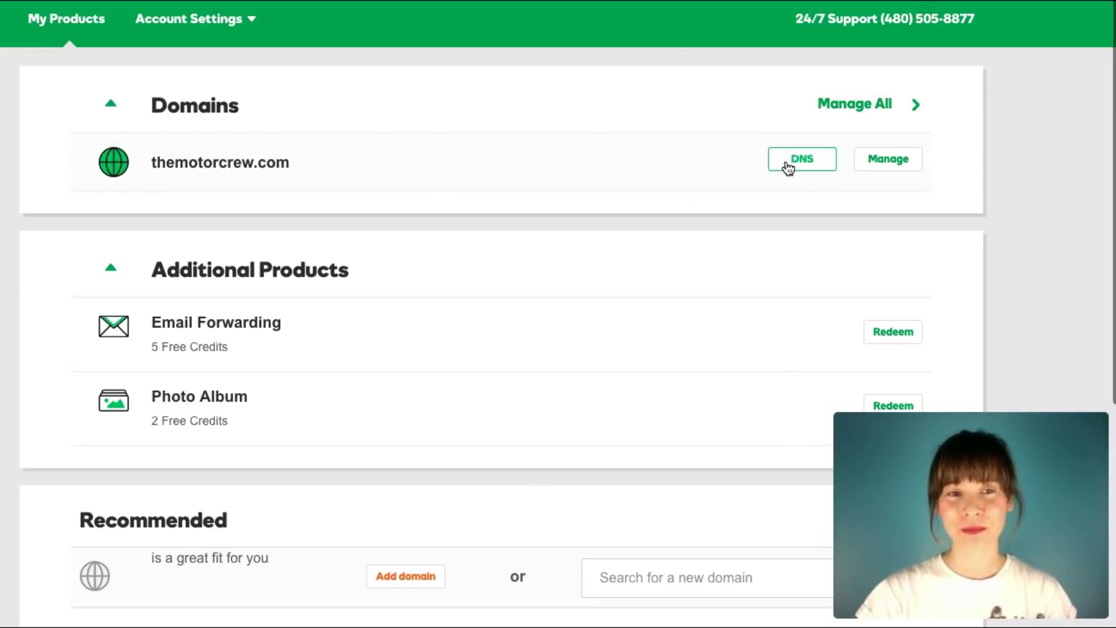
Open DNS settings for themotorcrew.com from My Products.
{"action": "left_click", "coordinate": [789, 169]}
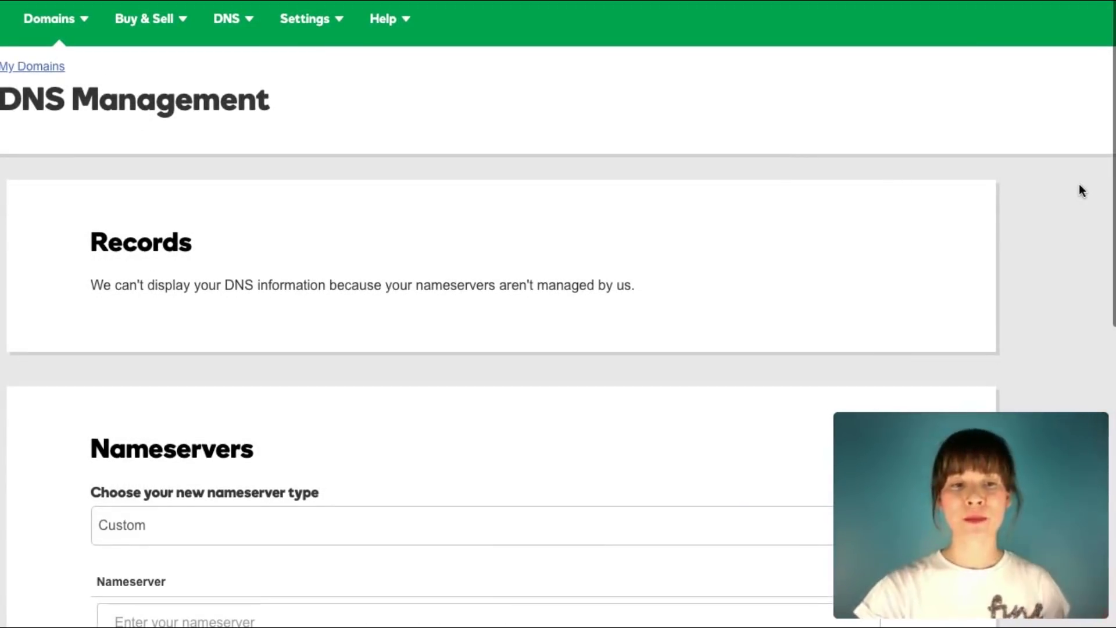
Scroll down to the Nameservers section with Custom type and two empty fields.
{"action": "scroll", "coordinate": [1080, 186], "scroll_direction": "down", "scroll_amount": 3}
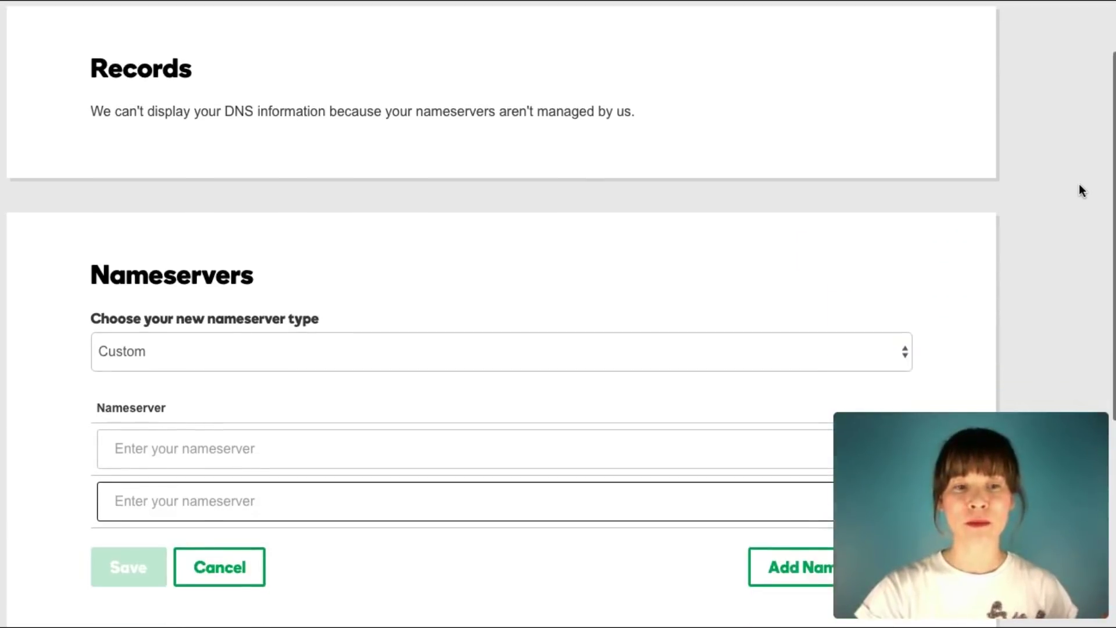
{"action": "scroll", "coordinate": [1080, 186], "scroll_direction": "down", "scroll_amount": 4}
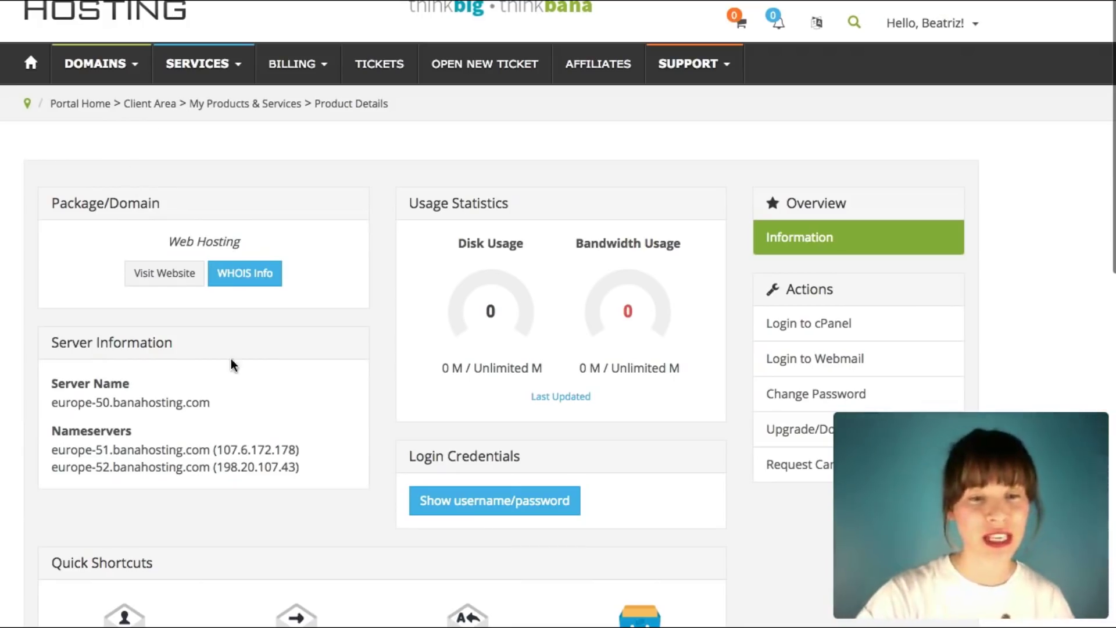
Copy europe-51.banahosting.com from Bana Hosting into the first GoDaddy nameserver field.
{"action": "left_click_drag", "start_coordinate": [208, 450], "coordinate": [46, 454]}
{"action": "key", "text": "ctrl+c"}
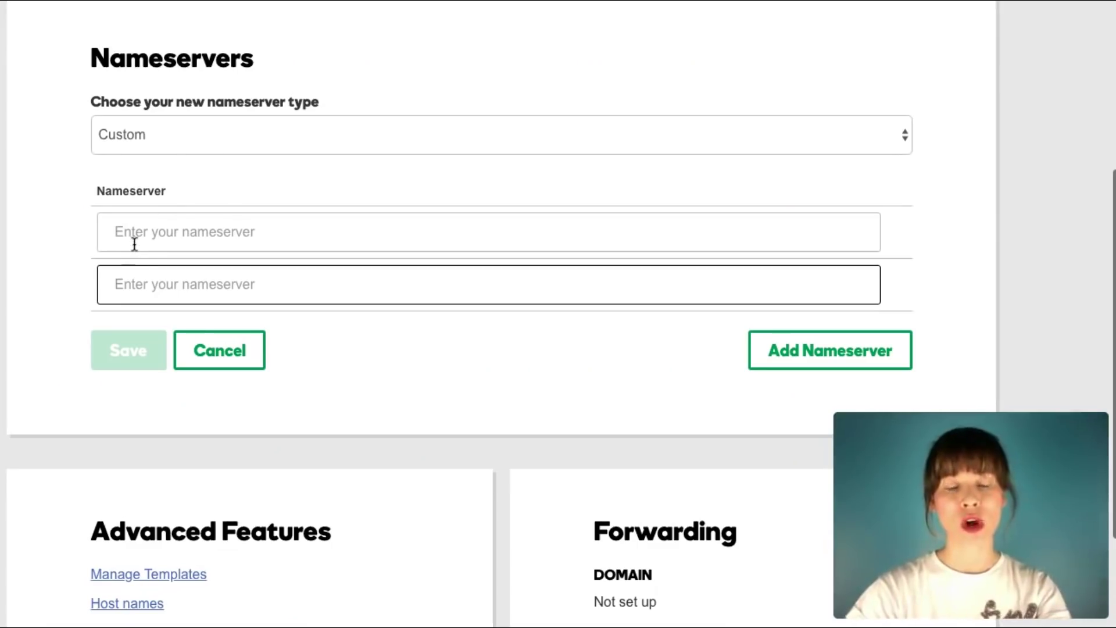
{"action": "left_click", "coordinate": [167, 242]}
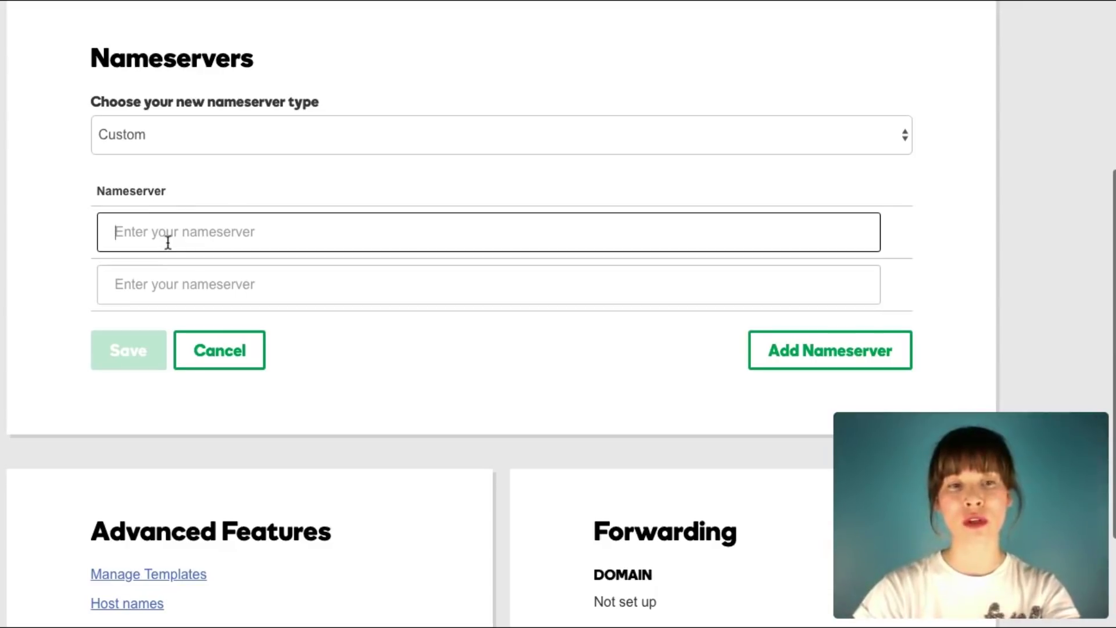
{"action": "key", "text": "ctrl+v"}
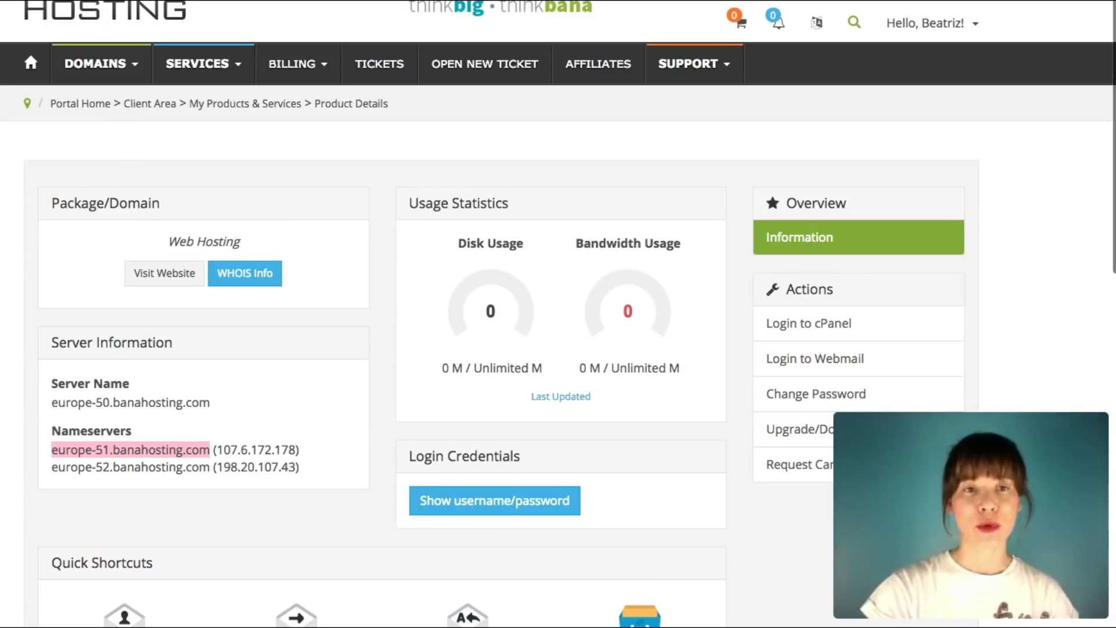
Copy europe-52.banahosting.com into the second nameserver field.
{"action": "left_click_drag", "start_coordinate": [210, 467], "coordinate": [37, 479]}
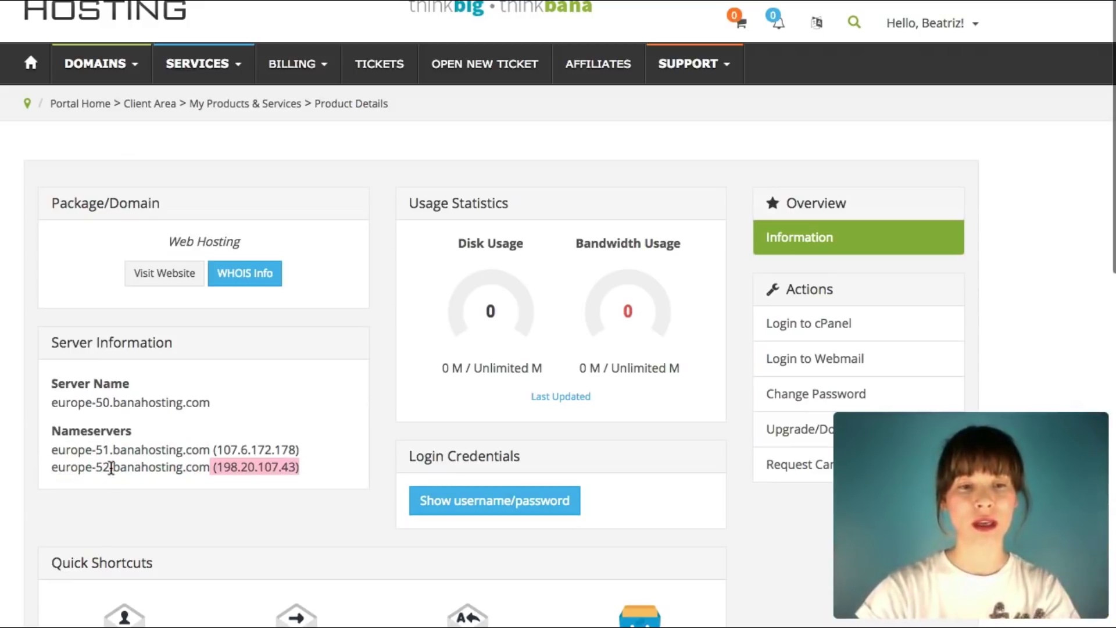
{"action": "triple_click", "coordinate": [110, 467]}
{"action": "left_click", "coordinate": [192, 468]}
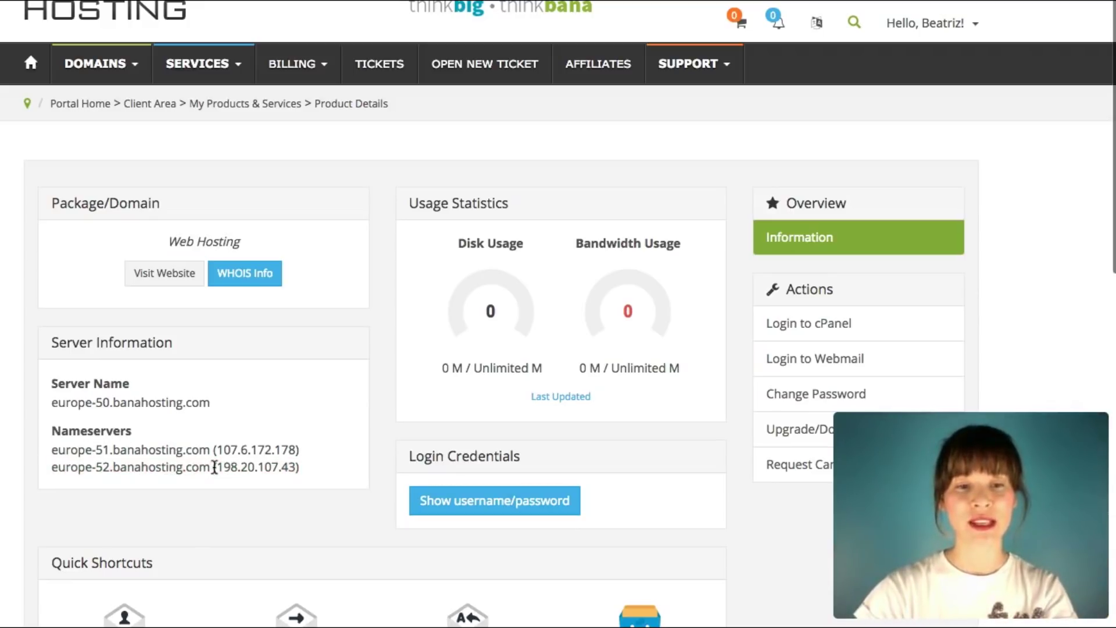
{"action": "left_click_drag", "start_coordinate": [210, 467], "coordinate": [48, 472]}
{"action": "key", "text": "ctrl+c"}
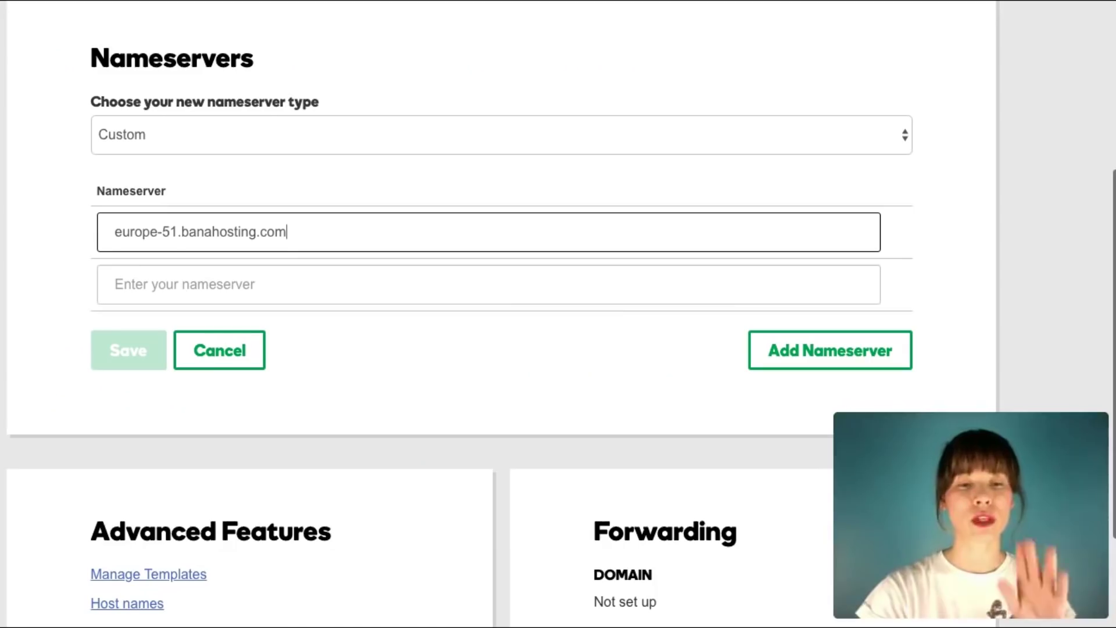
{"action": "left_click", "coordinate": [145, 289]}
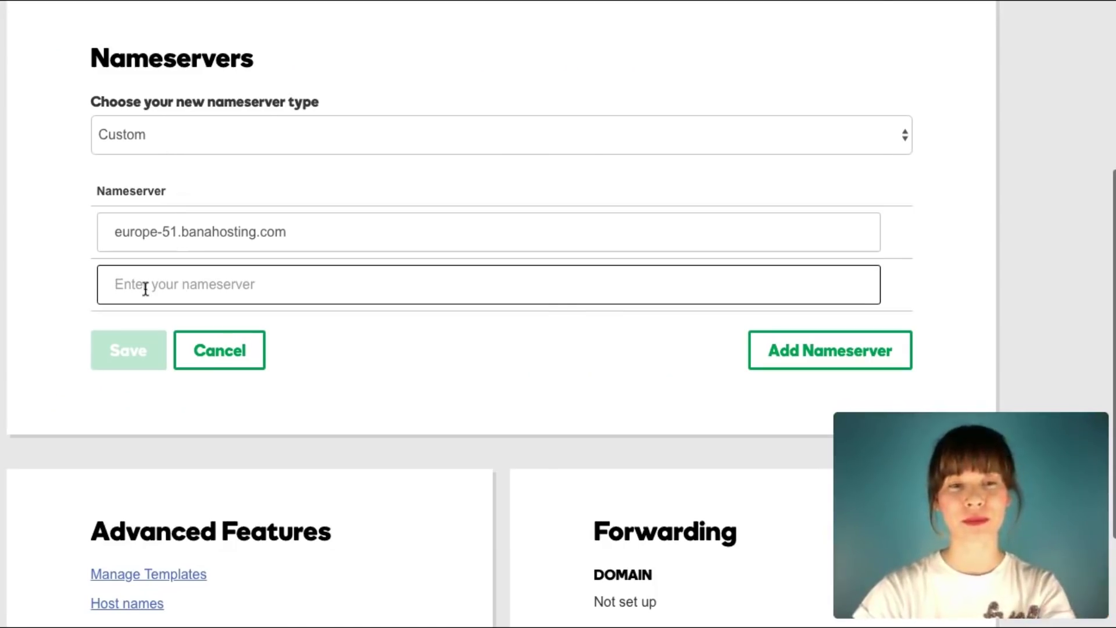
{"action": "key", "text": "ctrl+v"}
{"action": "left_click", "coordinate": [16, 289]}
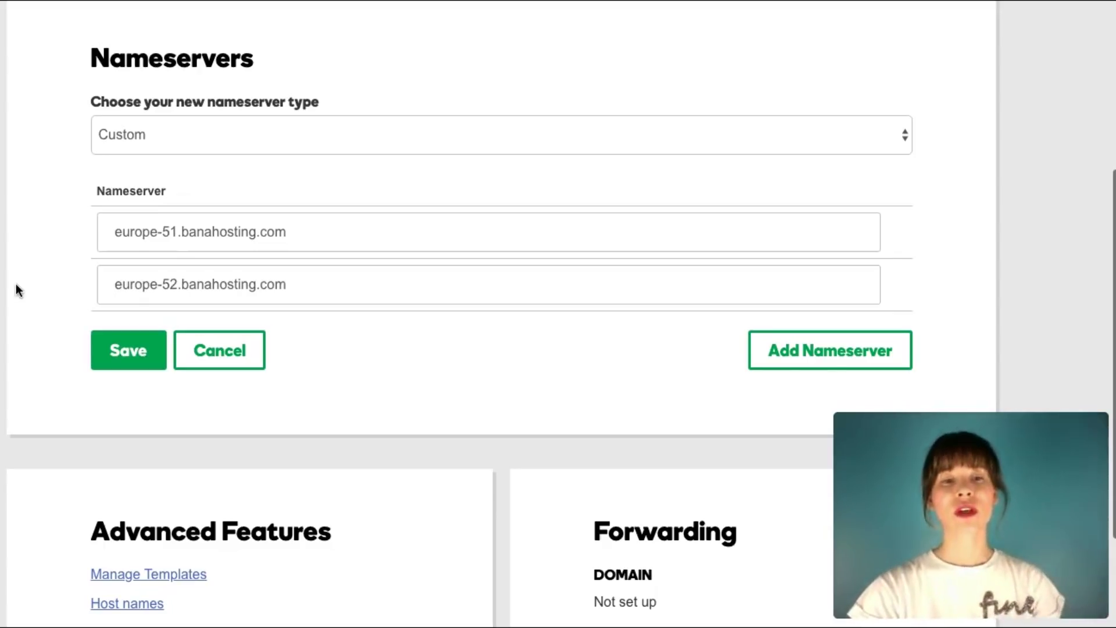